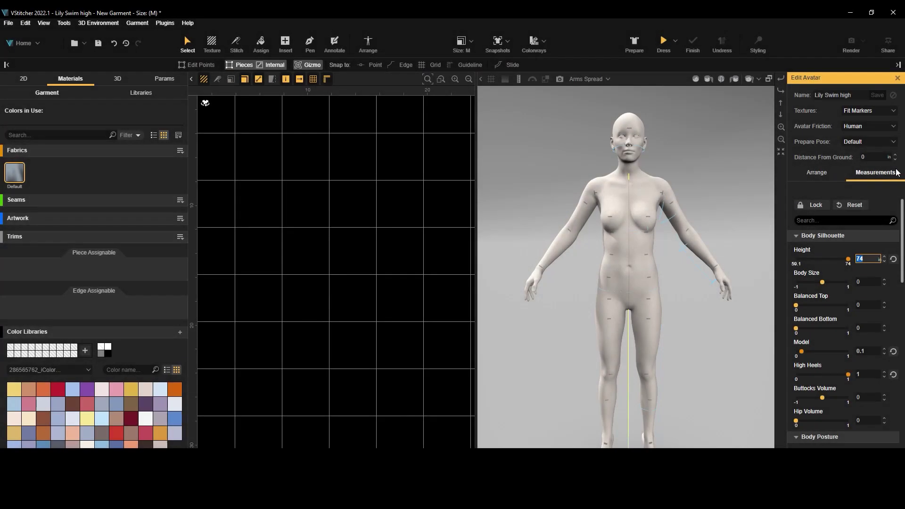
Step: Set the avatar's height to 72 in and its buttocks volume to 0.5
text(72)
key(Return)
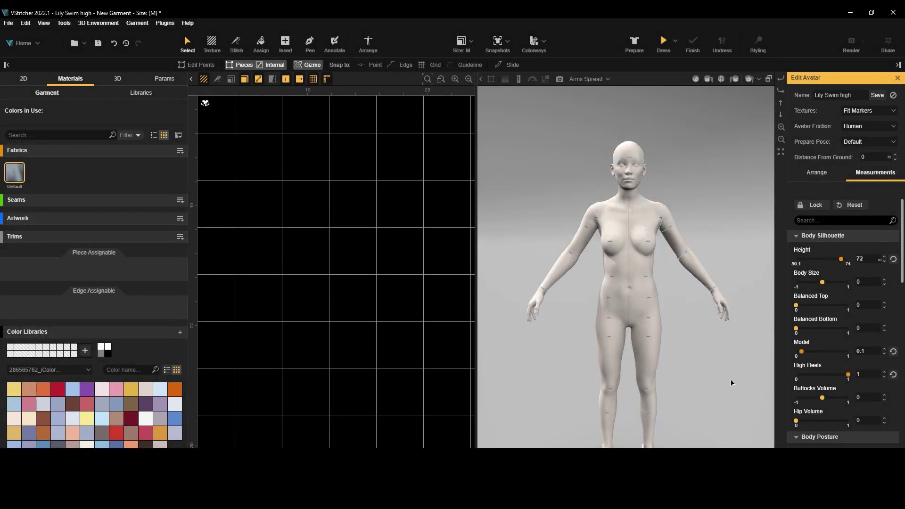
right_drag(732, 380, 653, 369)
drag(825, 399, 833, 399)
text(0.5)
key(Return)
scroll(689, 250, up, 4)
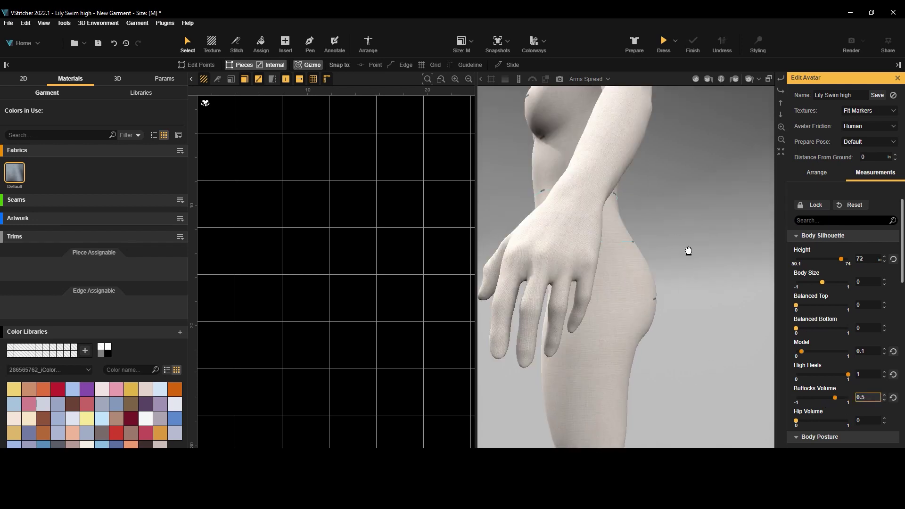
scroll(690, 255, down, 2)
mouse_move(693, 284)
right_down()
mouse_move(592, 291)
mouse_move(721, 297)
mouse_move(682, 298)
right_up()
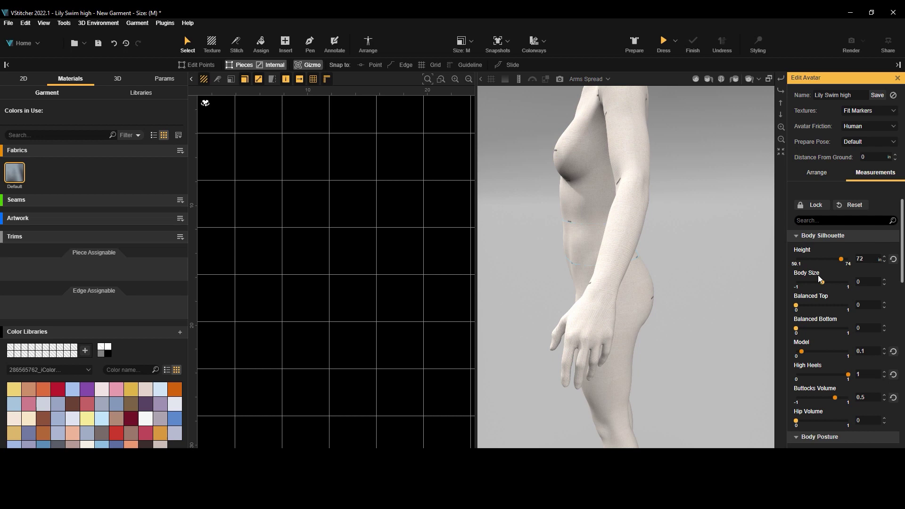
Step: Raise the avatar's hip volume to 1 and set its nape to waist length to 16 in
right_drag(707, 368, 760, 344)
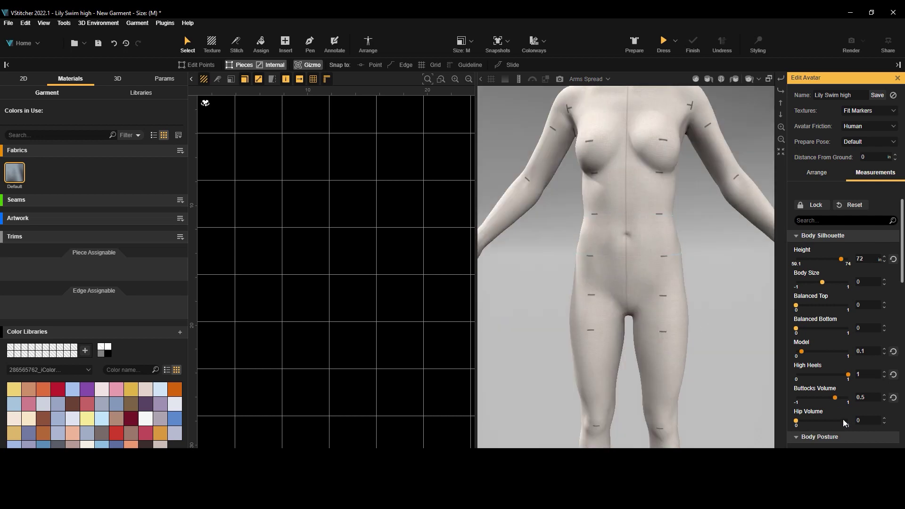
drag(843, 420, 878, 415)
scroll(880, 417, down, 3)
scroll(704, 269, up, 3)
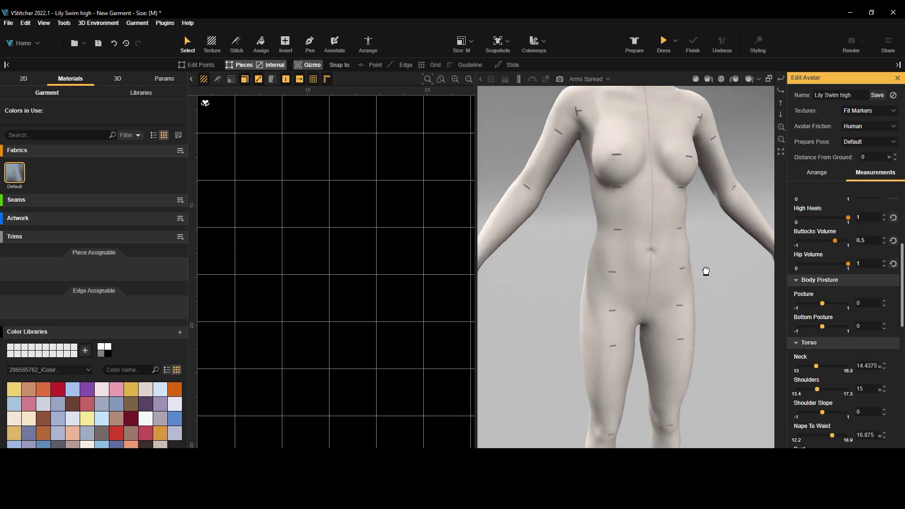
drag(832, 435, 826, 436)
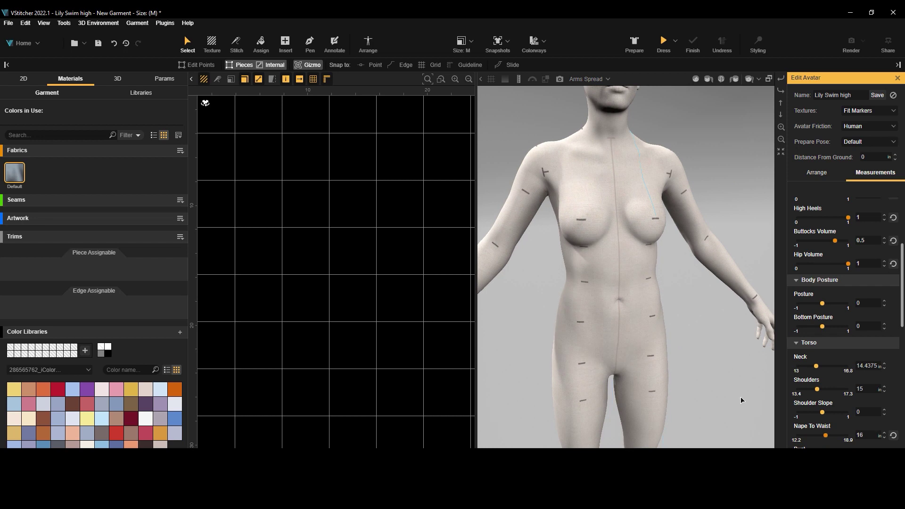
Step: Increase the avatar's cup value to 0.6 and check the bust and torso shape
scroll(883, 362, down, 3)
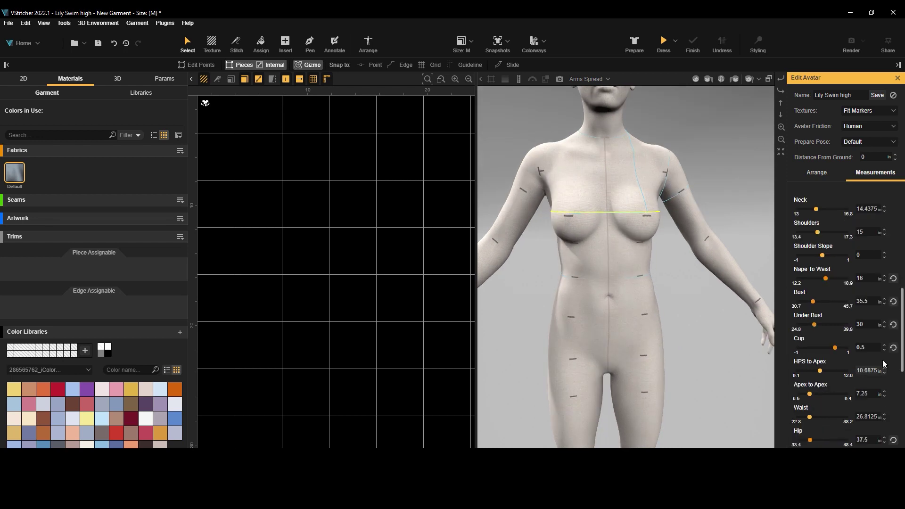
right_drag(679, 352, 724, 352)
scroll(691, 289, up, 4)
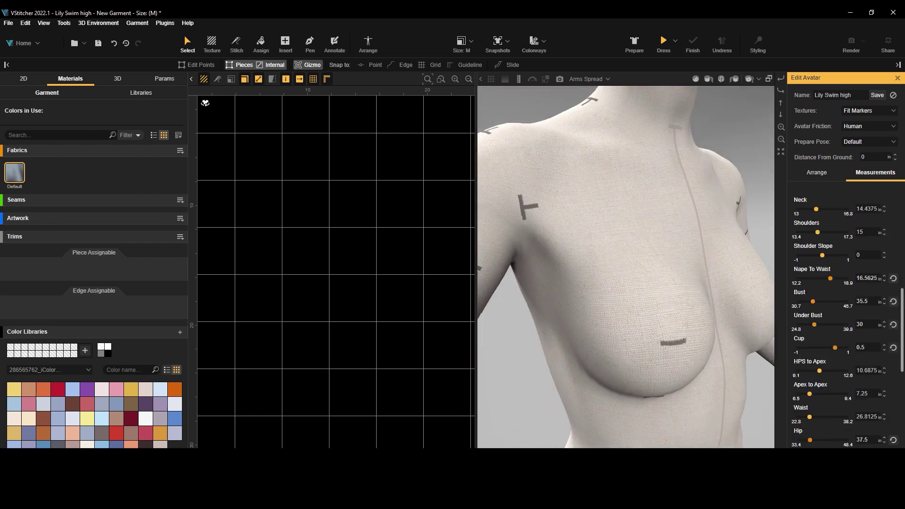
drag(835, 348, 837, 347)
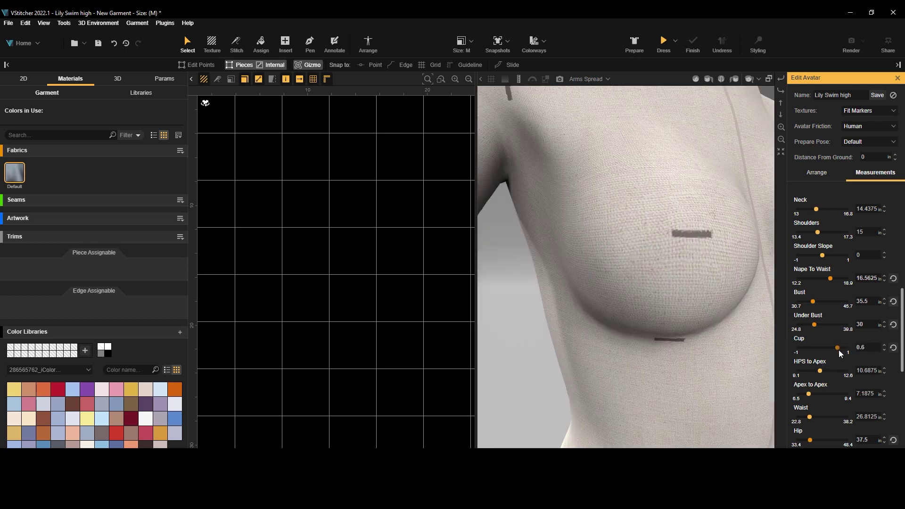
scroll(832, 364, down, 3)
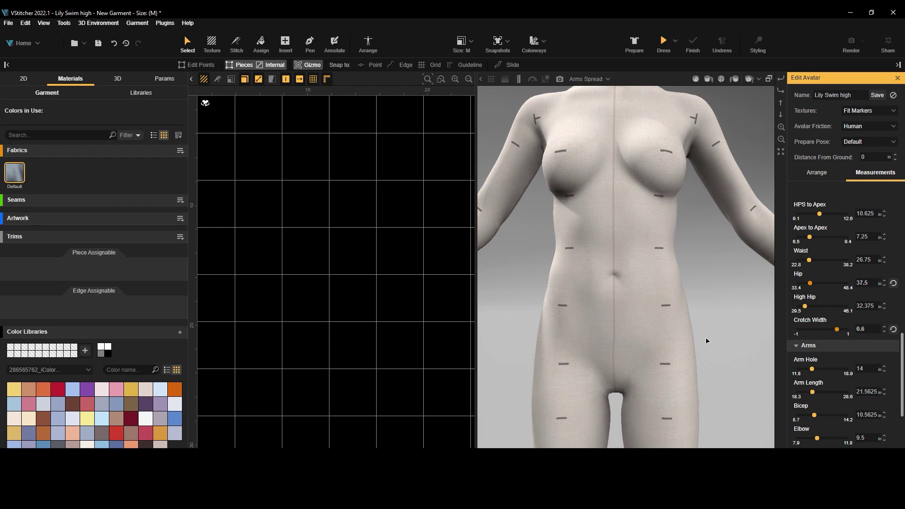
scroll(849, 341, up, 3)
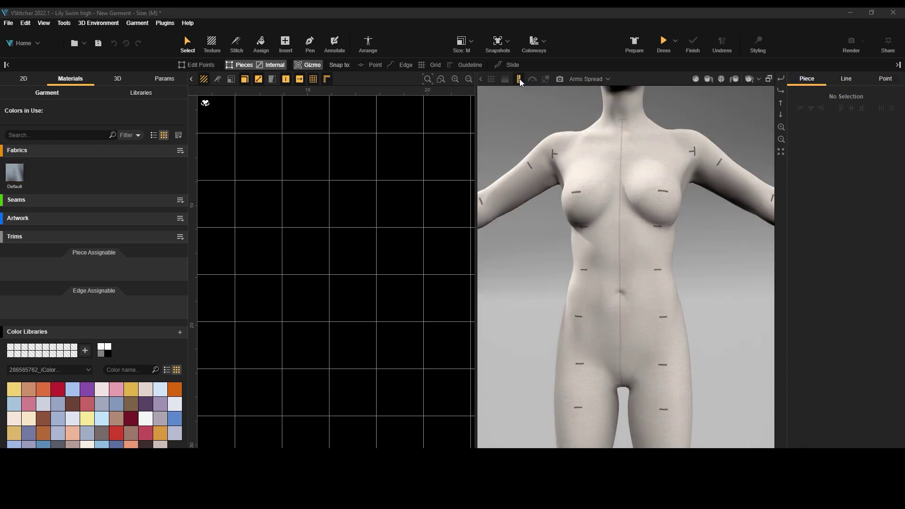
Step: Keep the Waist and Low Waist measurements always shown on the avatar, with the measurements dialog moved clear of the body
click(440, 210)
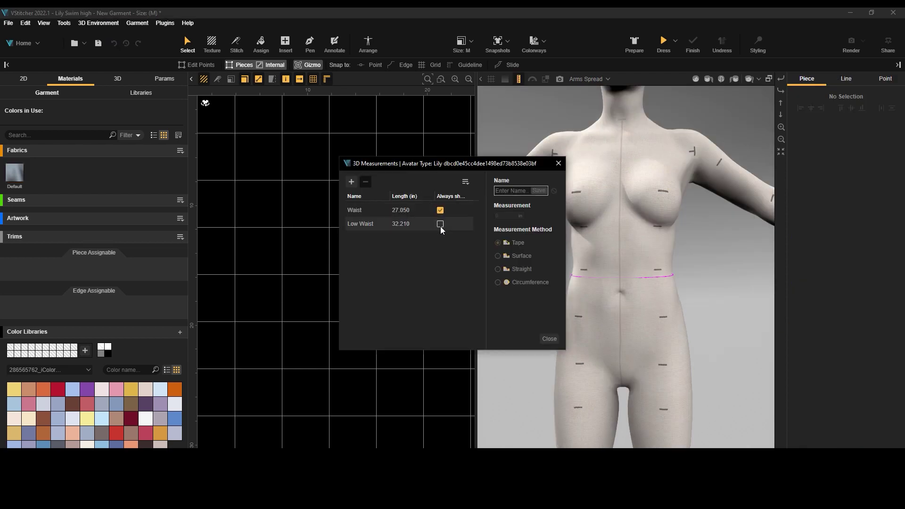
click(440, 224)
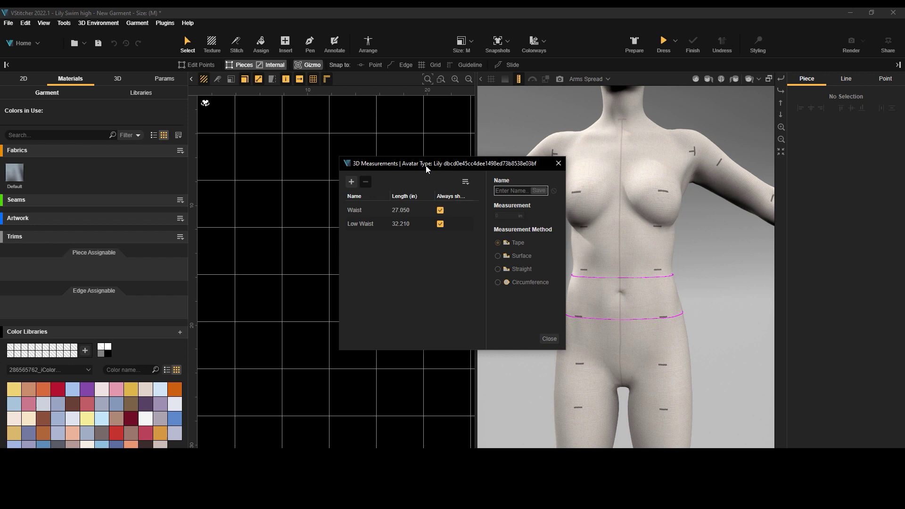
drag(430, 169, 357, 148)
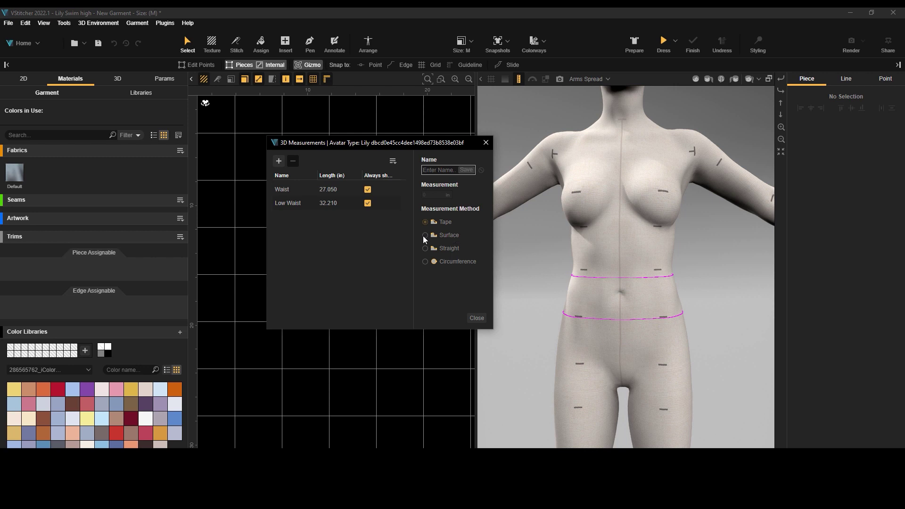
Step: Start a new 3D measurement named High Leg using the Surface method
click(279, 161)
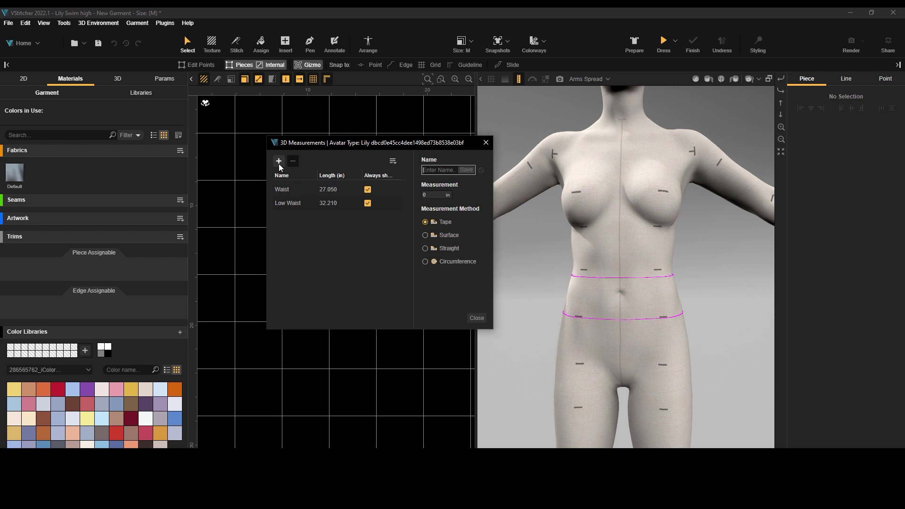
click(426, 169)
text(High Leg)
click(452, 238)
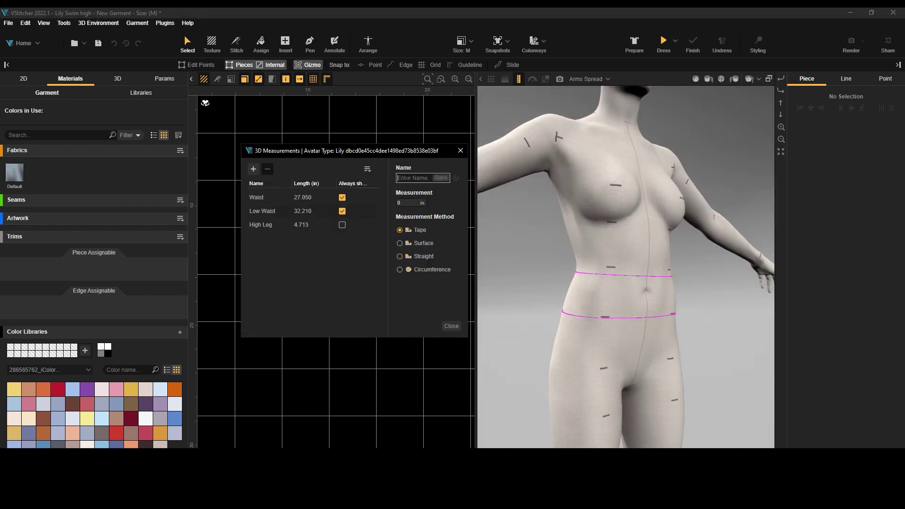
Step: Save a Regular Waist circumference measurement at the navel and keep it and High Leg always shown
text(Regular W)
text(aist)
click(400, 269)
click(647, 297)
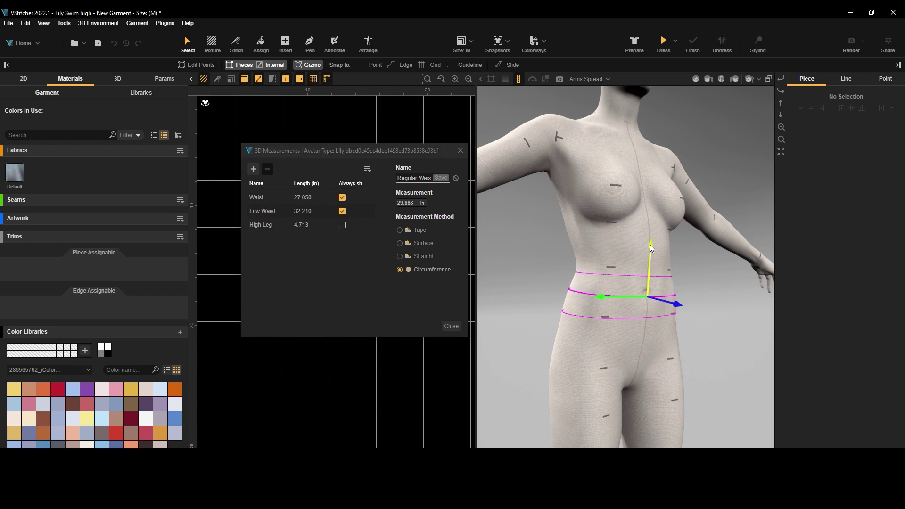
click(445, 177)
click(341, 211)
click(342, 238)
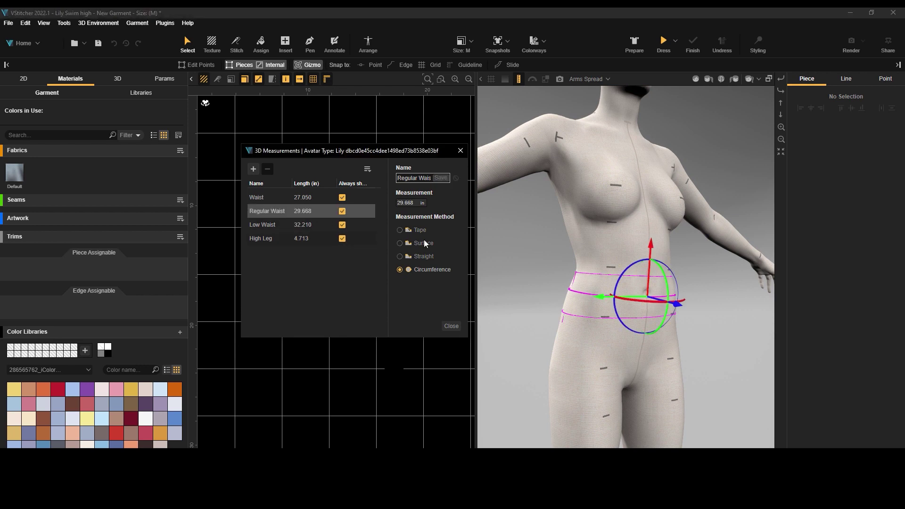
Step: Add and save a Low Leg tape measurement running down the avatar's side from the waist line to the hip
click(254, 169)
text(Low Lw)
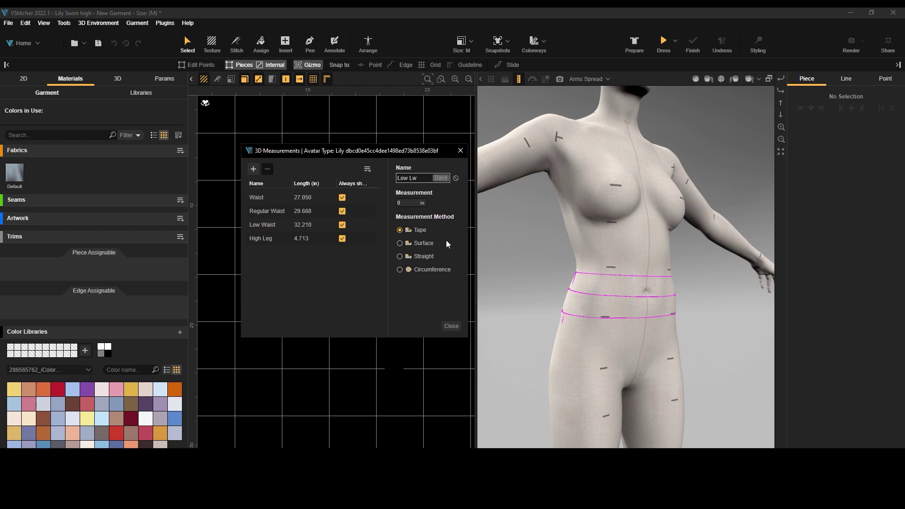
key(BackSpace)
text(eg)
drag(544, 283, 659, 269)
click(629, 274)
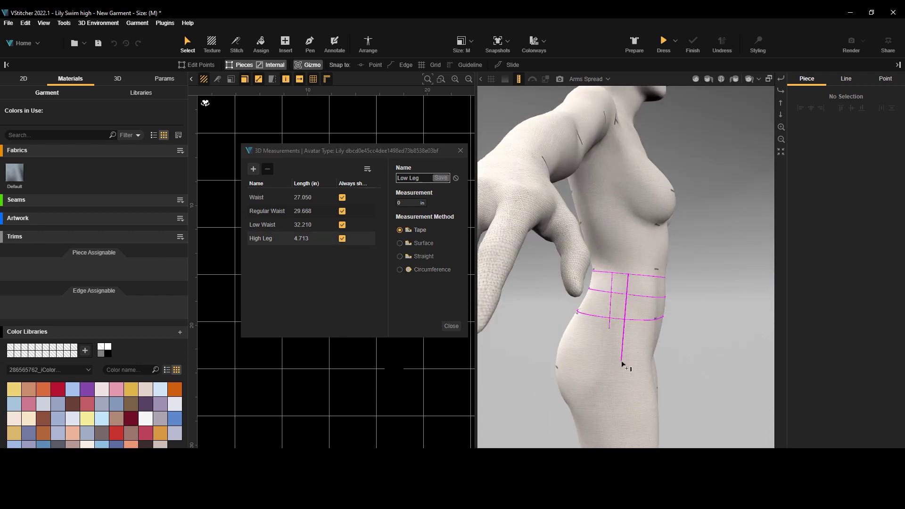
click(627, 357)
click(441, 177)
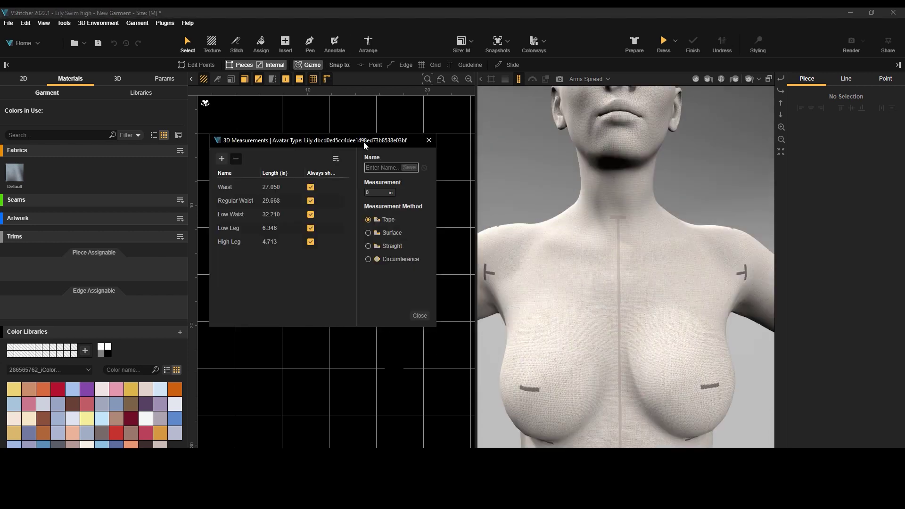
Step: Add a High Neck circumference measurement around the base of the avatar's neck and start another new measurement
text(High Neck)
click(393, 236)
click(618, 244)
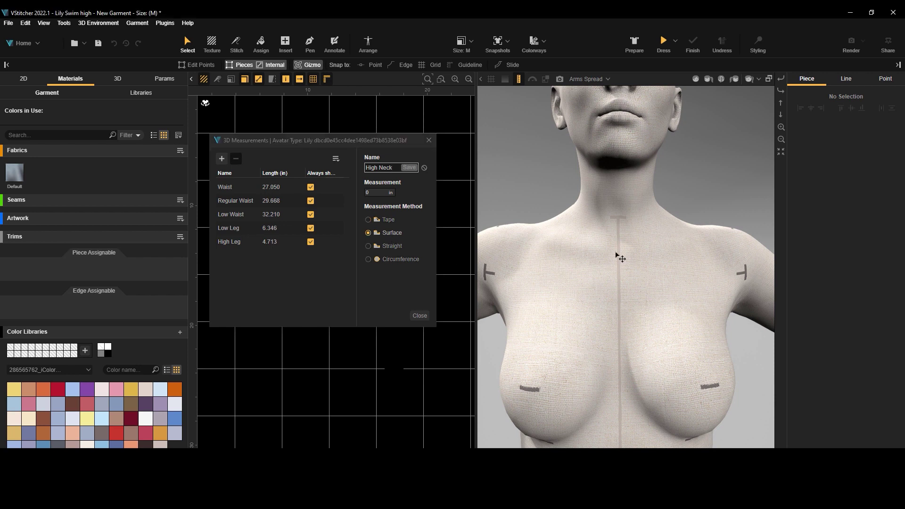
click(369, 260)
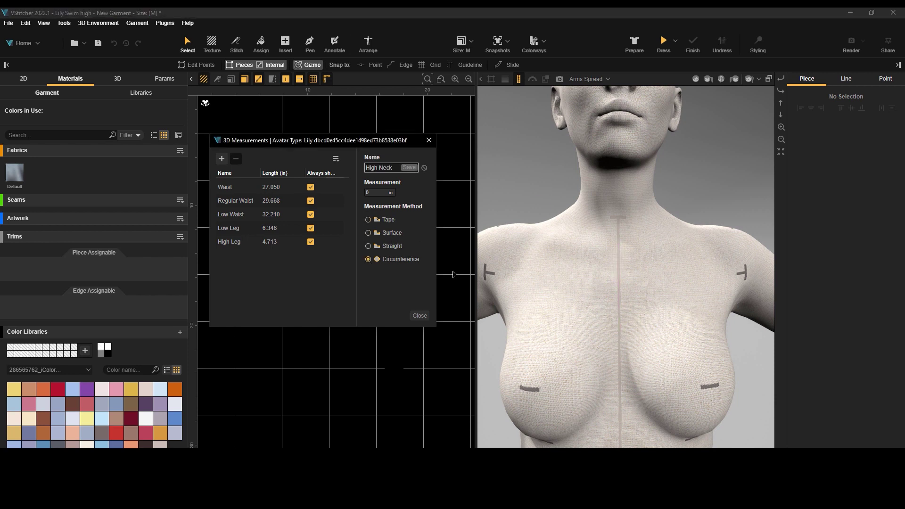
click(561, 229)
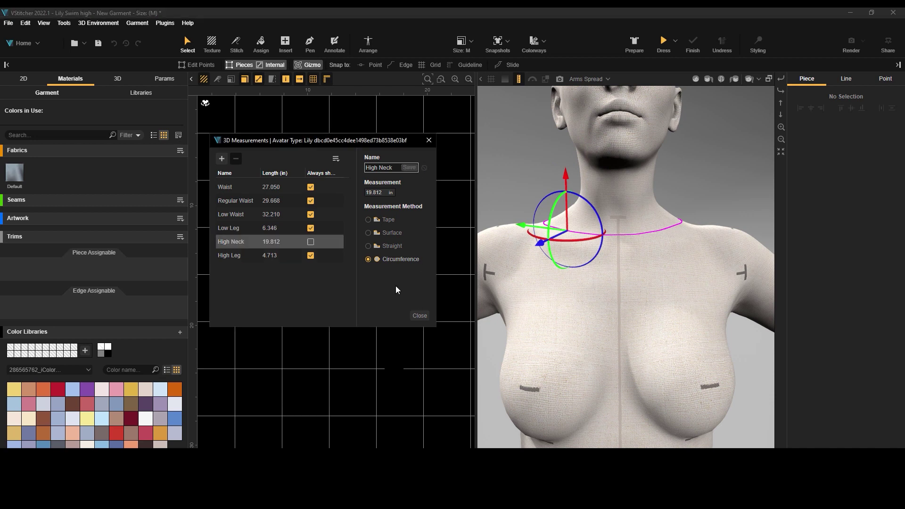
click(221, 159)
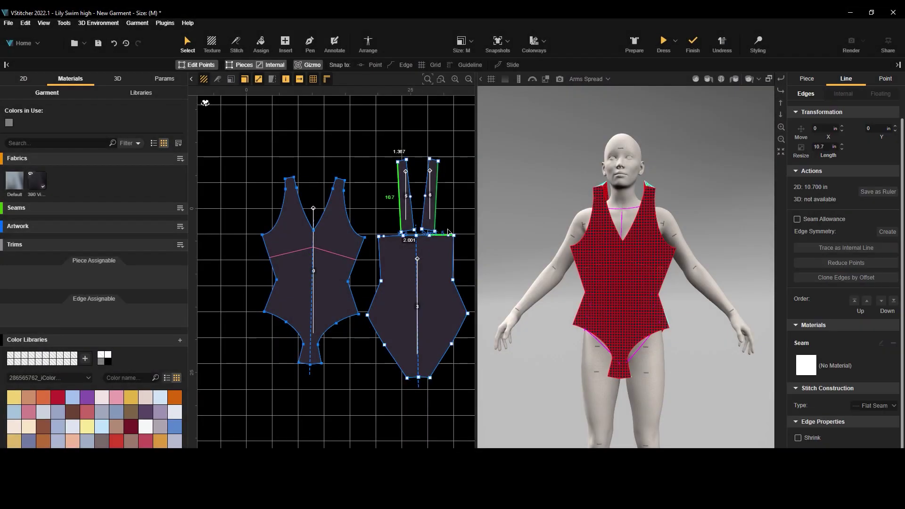
Step: Check the length of the back piece's upper edge, clear the selection and dress the swimsuit on the avatar
scroll(449, 228, up, 3)
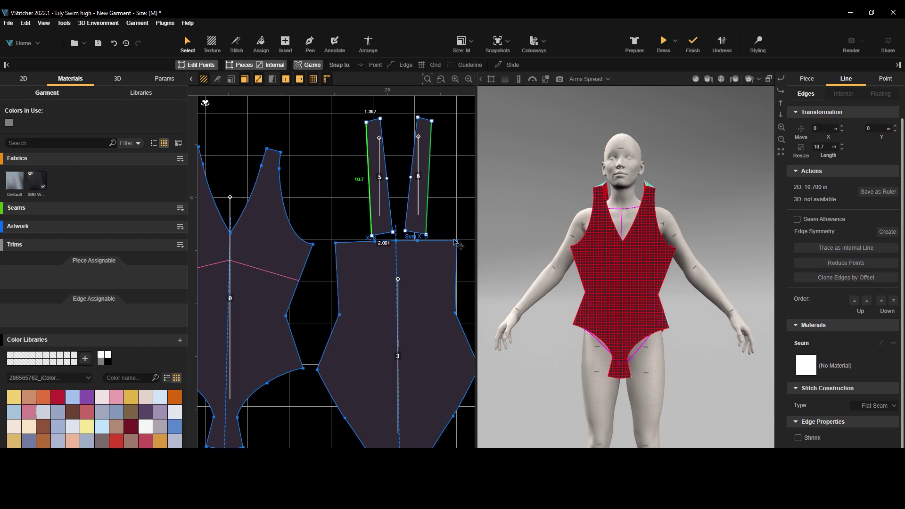
click(450, 242)
click(487, 253)
click(423, 220)
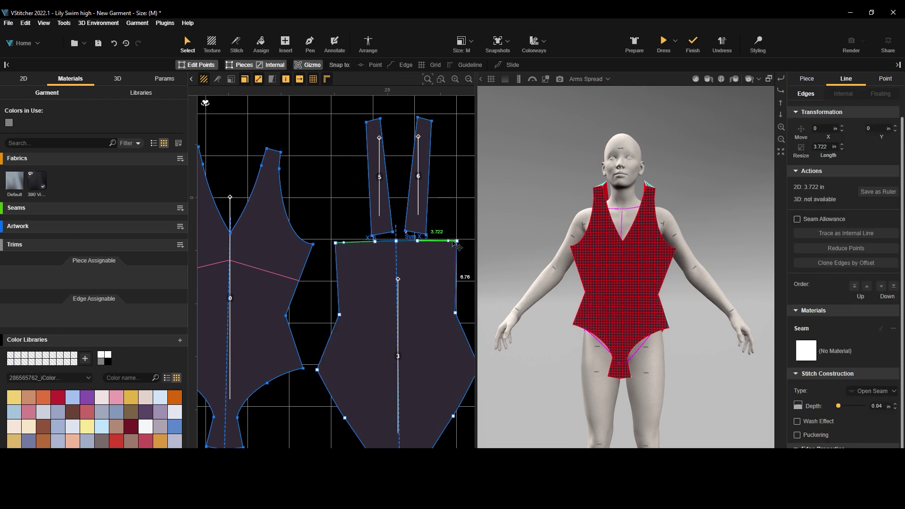
key(Escape)
click(663, 42)
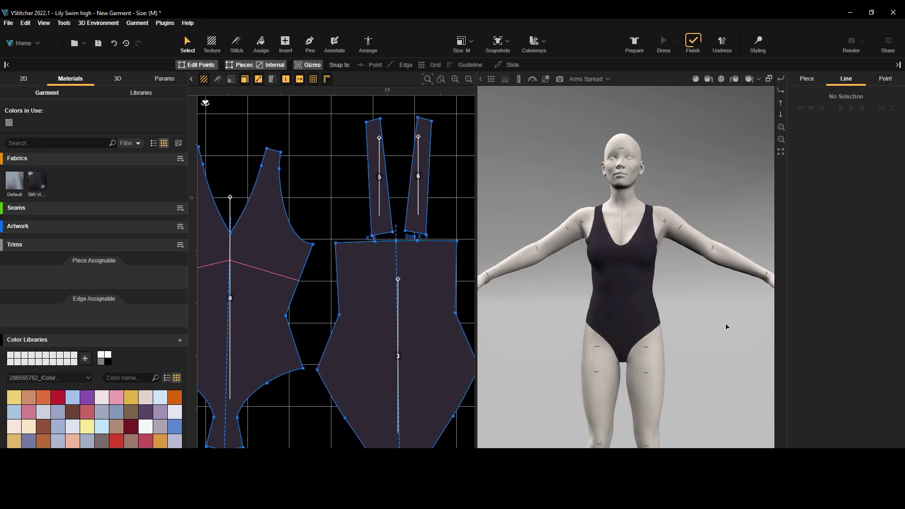
Step: Check the back leg opening edge and show the tension map to examine the swimsuit's fit from back and front
right_drag(713, 319, 553, 312)
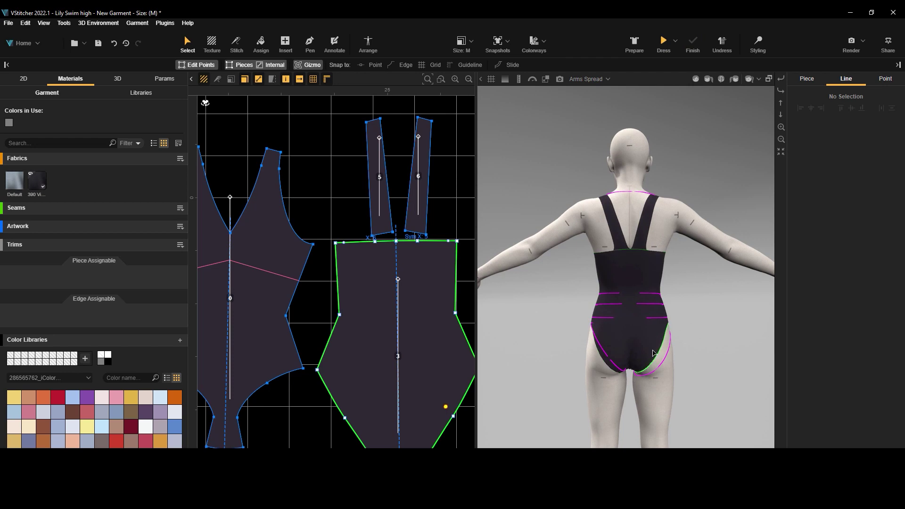
click(656, 359)
key(t)
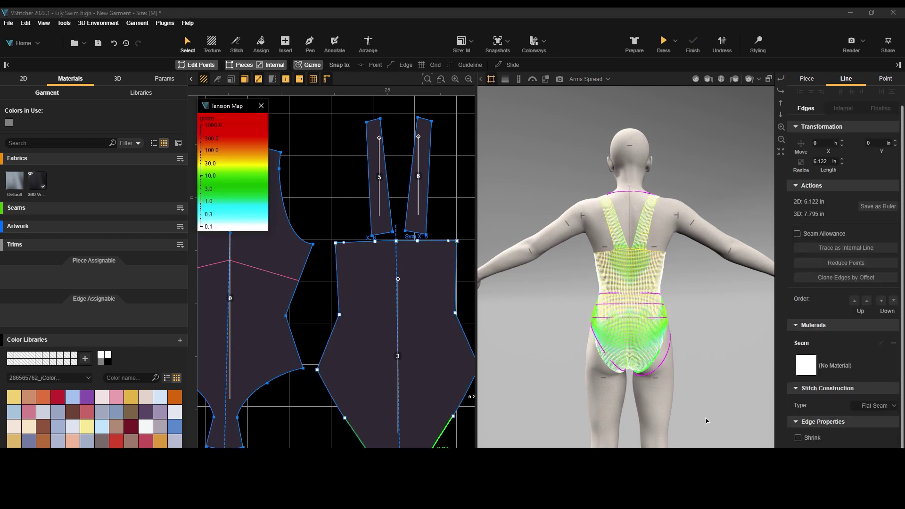
scroll(665, 311, up, 5)
scroll(664, 311, down, 4)
right_drag(665, 308, 837, 307)
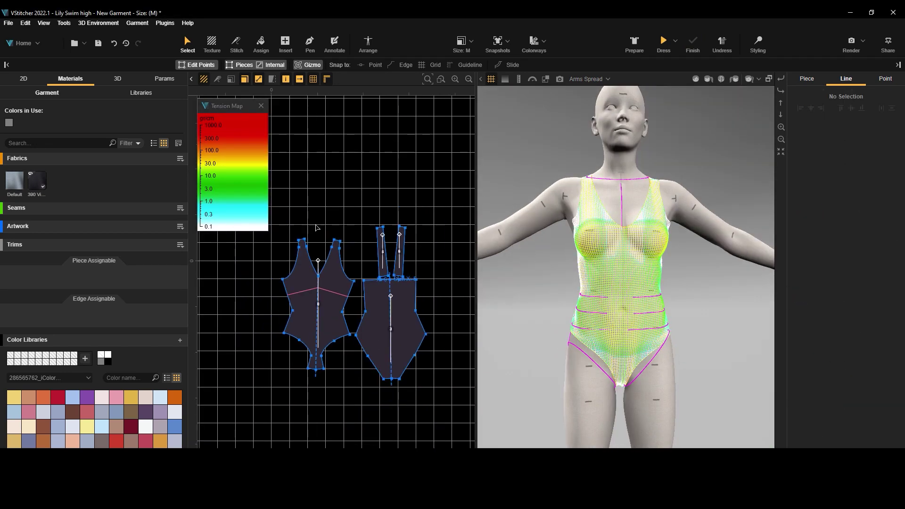
Step: Select all pattern pieces and review their piece properties
key(ctrl+a)
click(807, 78)
scroll(877, 437, down, 3)
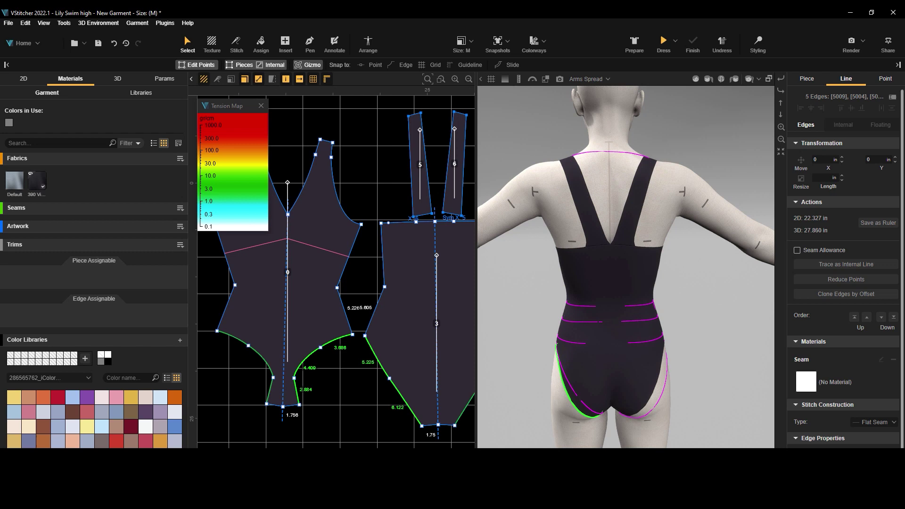
Step: Remove the extra point on the front piece's armhole curve just below the shoulder
scroll(838, 428, down, 1)
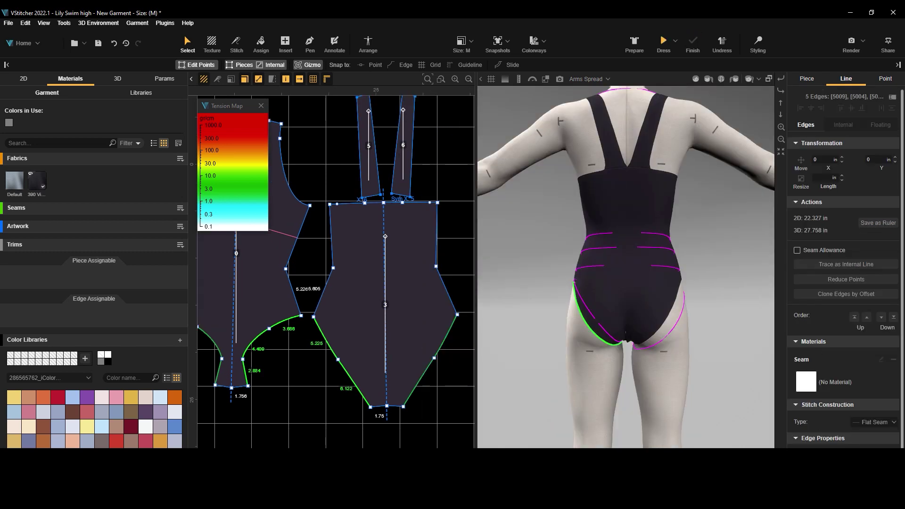
scroll(845, 266, down, 1)
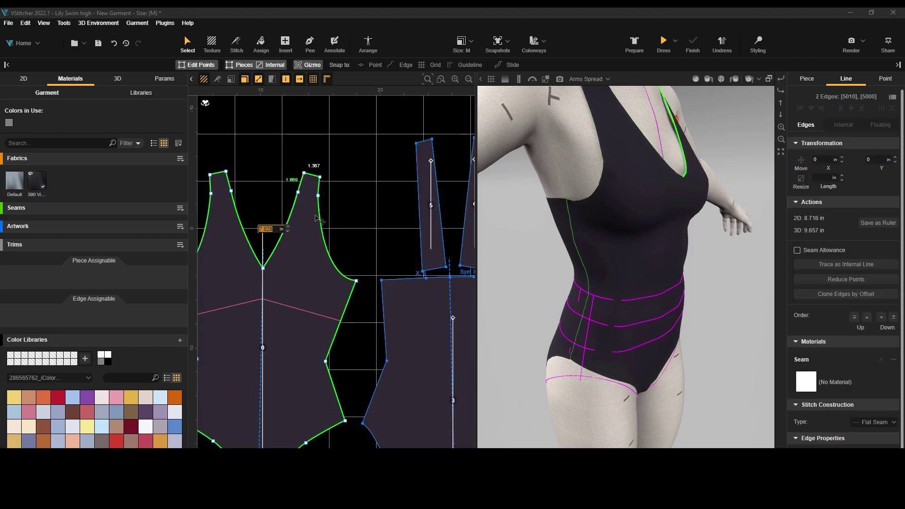
click(330, 194)
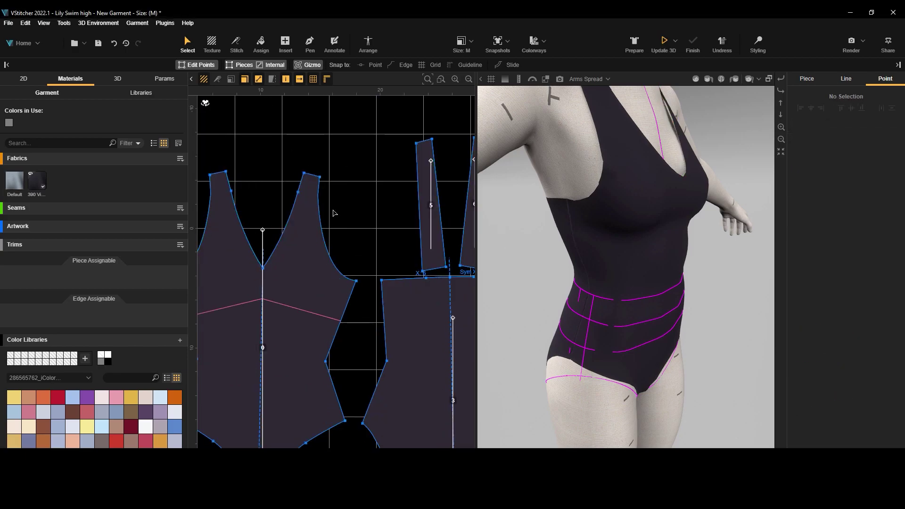
Step: Check the front piece's armhole edge and update the swimsuit in 3D
click(334, 214)
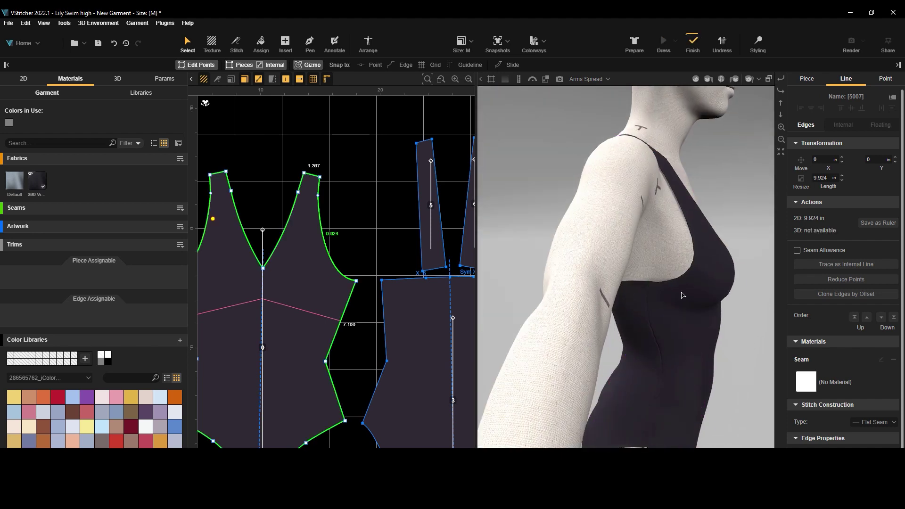
click(665, 43)
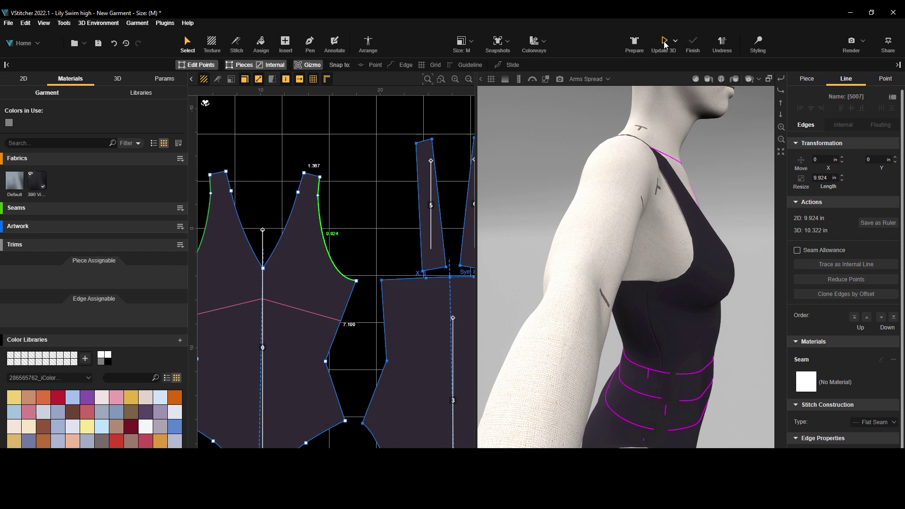
click(665, 43)
Step: Set the edge shrink amount of the back piece's outer upper edge to 20%
click(398, 280)
scroll(842, 330, down, 3)
click(837, 428)
text(20)
key(Return)
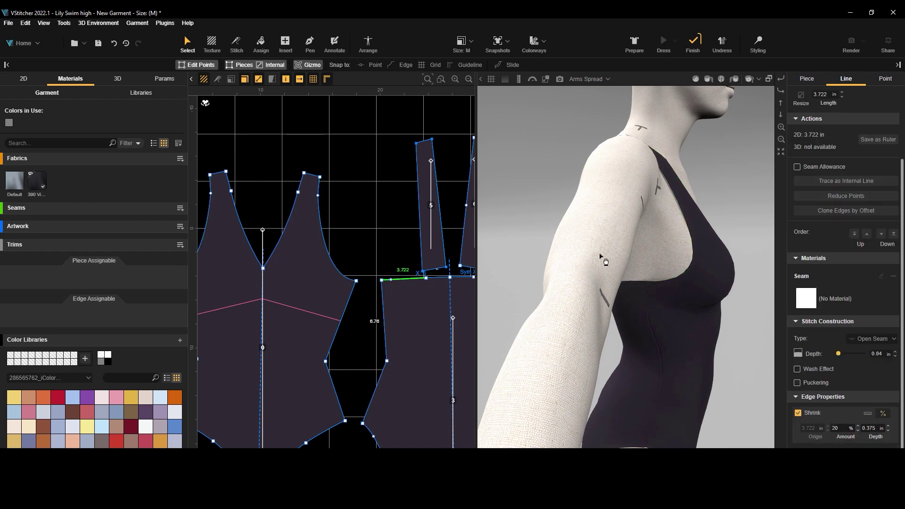
Step: Turn on Shrink for the front piece's armhole and neckline edges
click(319, 203)
click(297, 192)
click(800, 377)
click(288, 221)
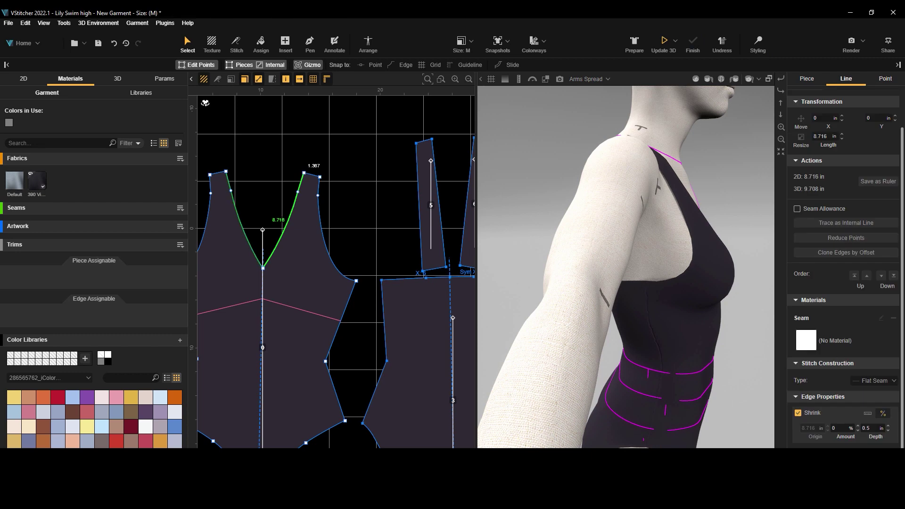
click(320, 207)
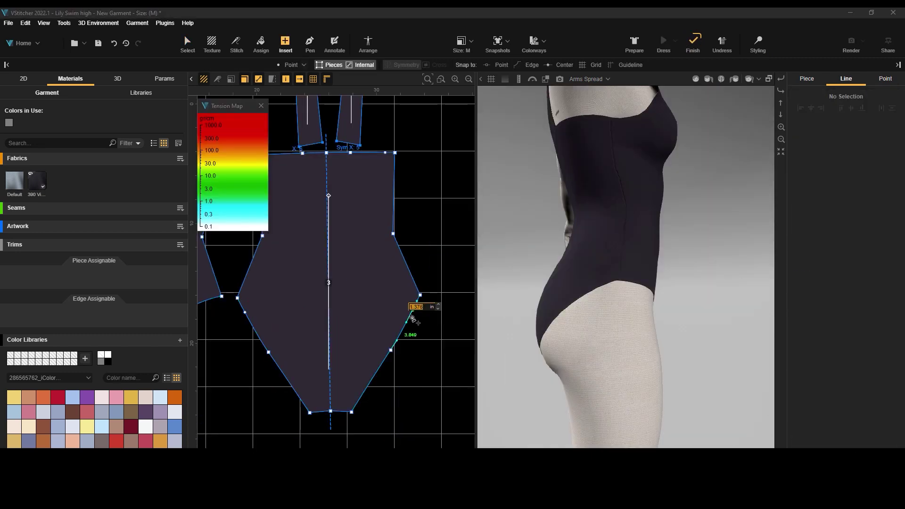
Step: Insert a point on the back piece's leg opening just below the side seam
scroll(414, 308, up, 3)
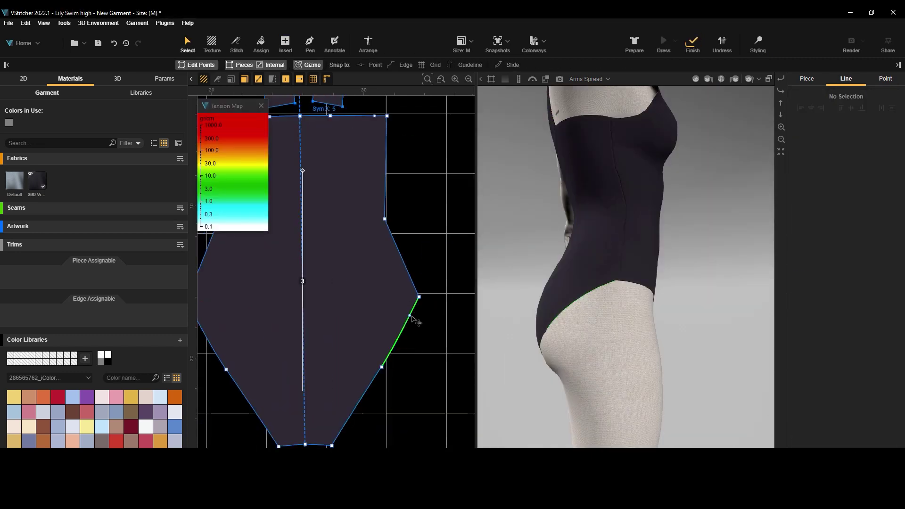
click(415, 307)
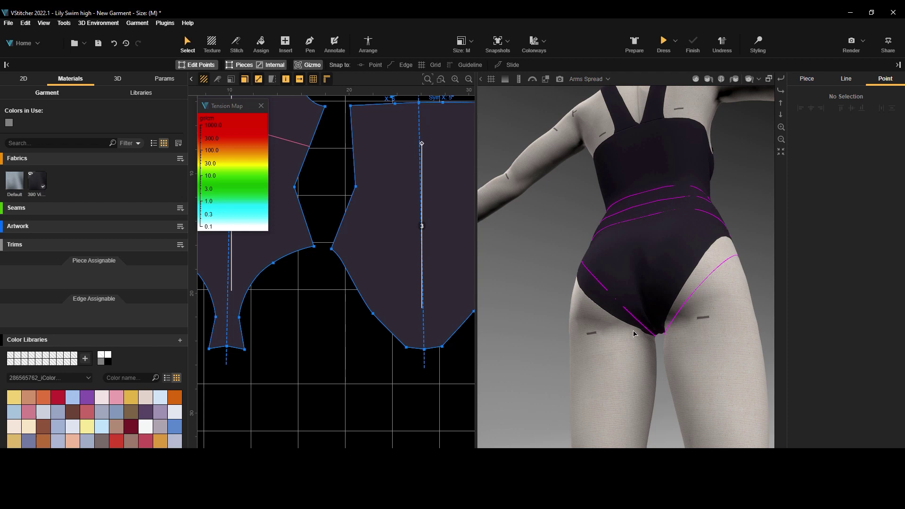
Step: Reshape the front leg opening by moving its middle point about 0.157 in by 0.669 in, adjust its curve handle and re-dress the swimsuit
right_drag(665, 327, 567, 319)
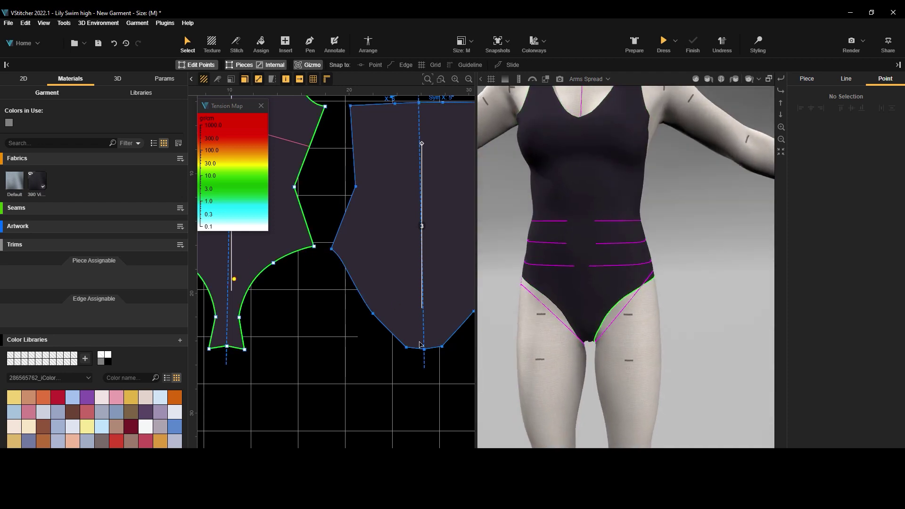
drag(277, 262, 267, 319)
key(ctrl+z)
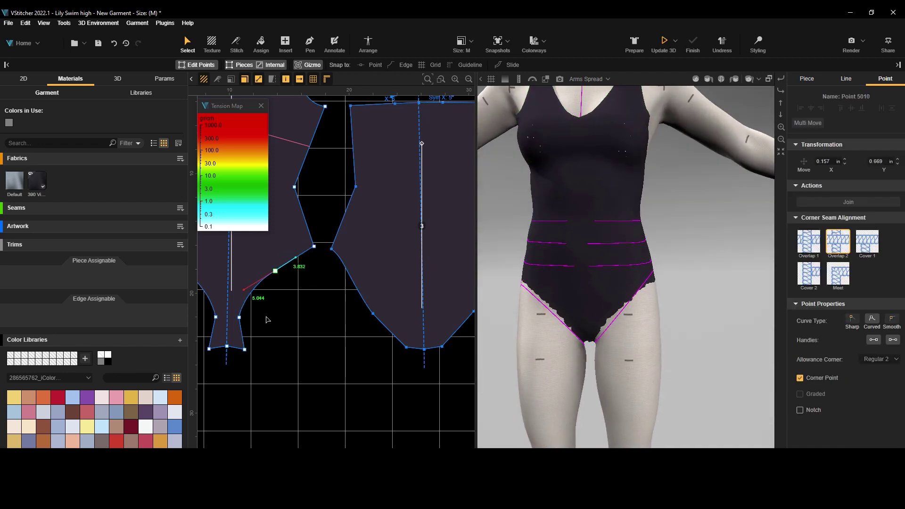
click(664, 45)
drag(246, 291, 247, 286)
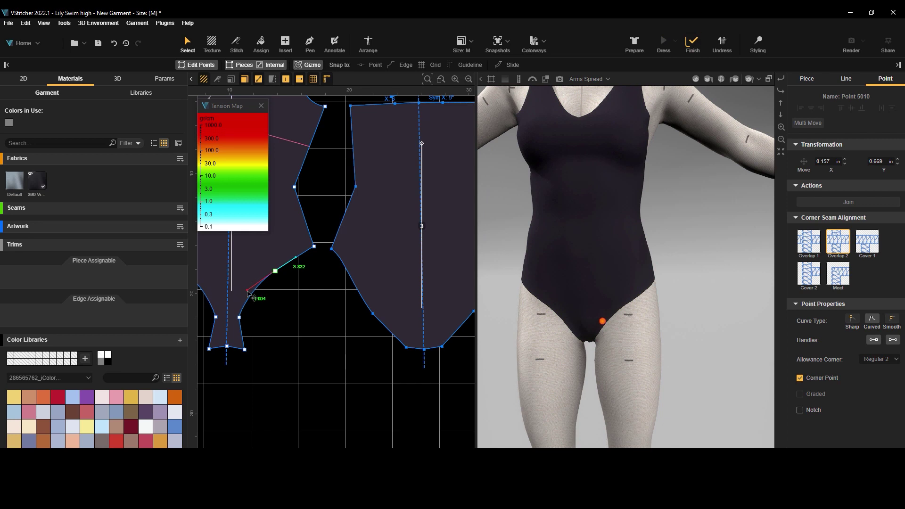
click(666, 48)
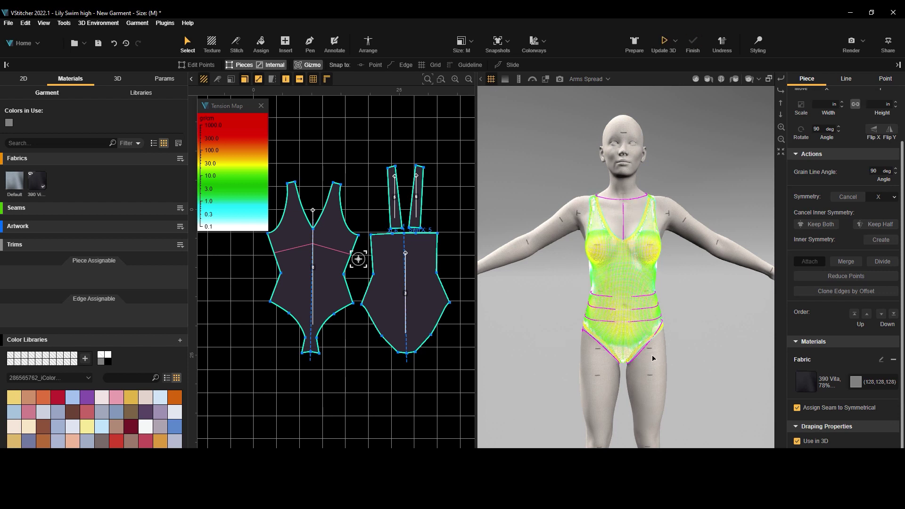
Step: Examine the swimsuit's tension map from the front, back and side
scroll(700, 276, up, 3)
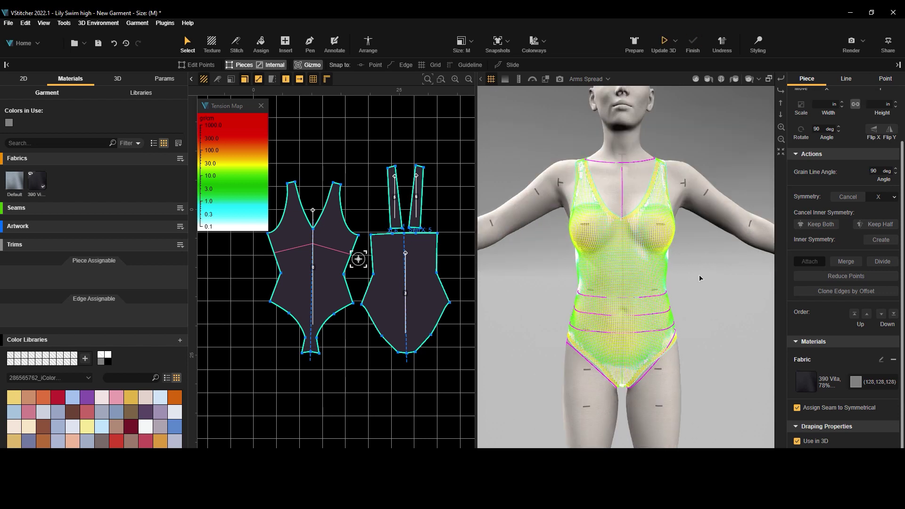
drag(705, 279, 535, 279)
scroll(576, 152, up, 3)
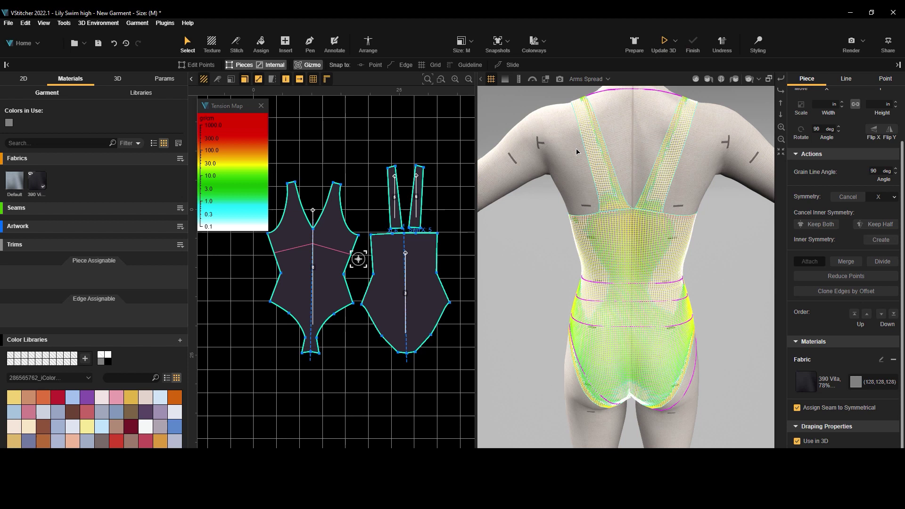
drag(708, 369, 734, 356)
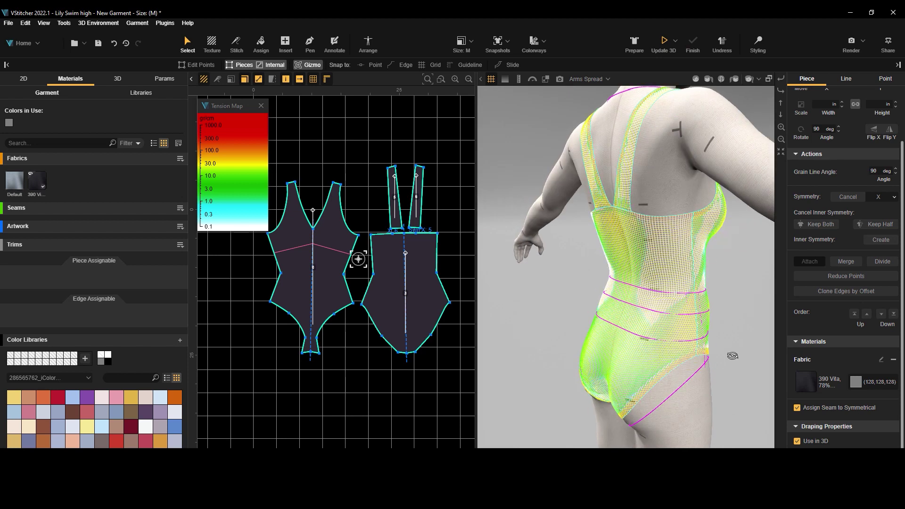
Step: Set the shrink amount of the back strap's outer edge to 15% and update the swimsuit in 3D
click(391, 199)
click(833, 429)
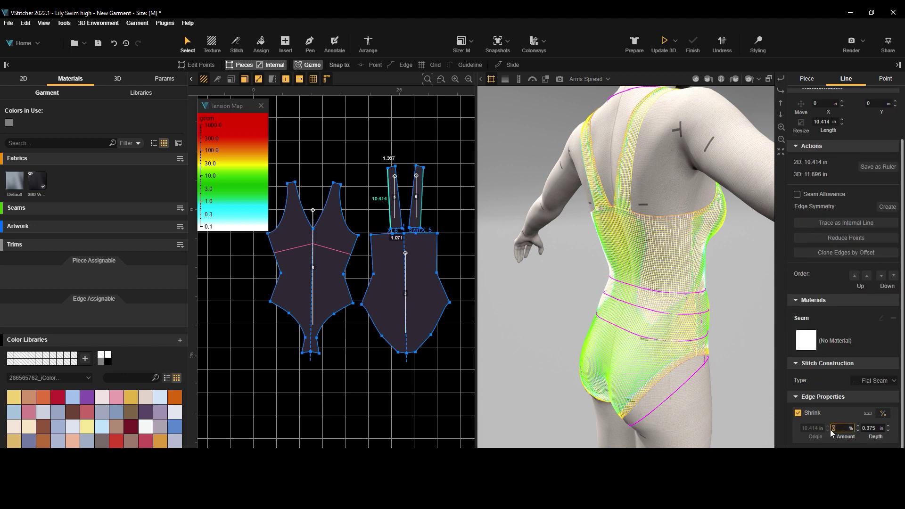
key(Return)
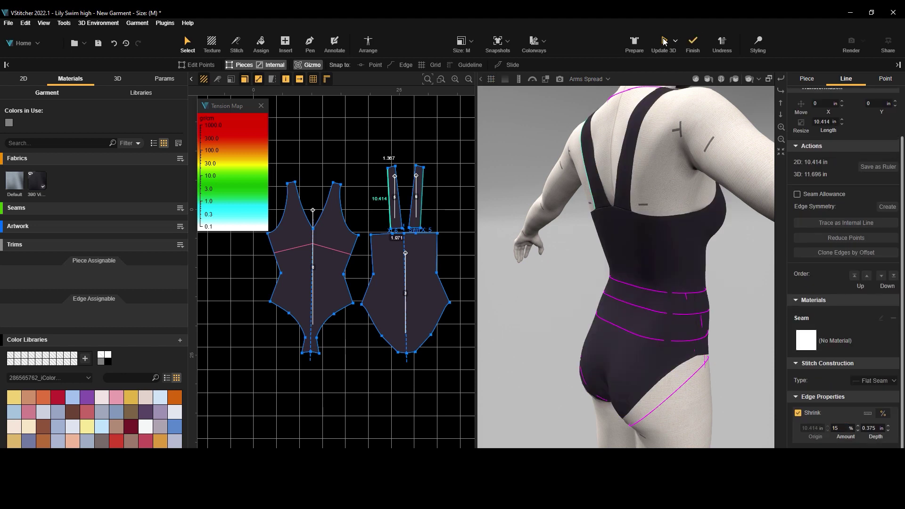
click(664, 41)
Step: Use the tension map to check the stretch around the back straps, upper back edge and side, and hide the map
click(491, 79)
right_drag(526, 171, 530, 194)
scroll(440, 202, up, 6)
click(401, 228)
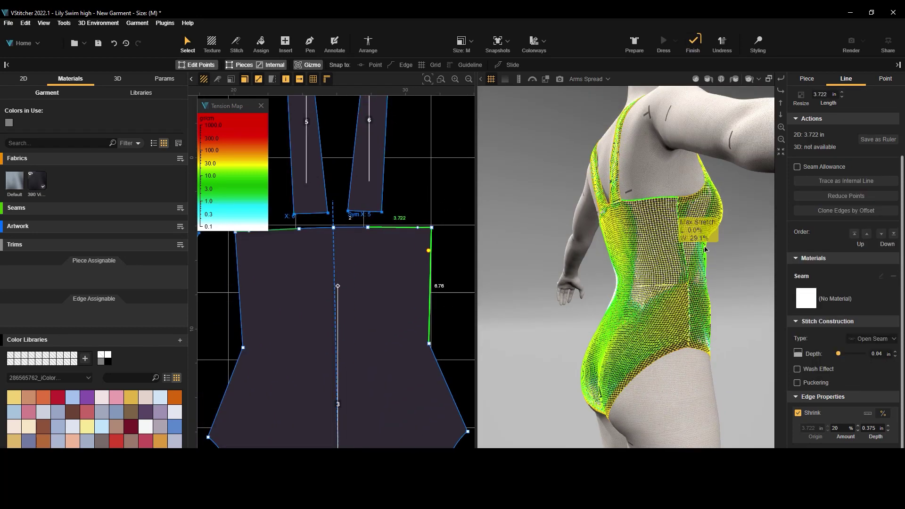
click(491, 79)
click(499, 81)
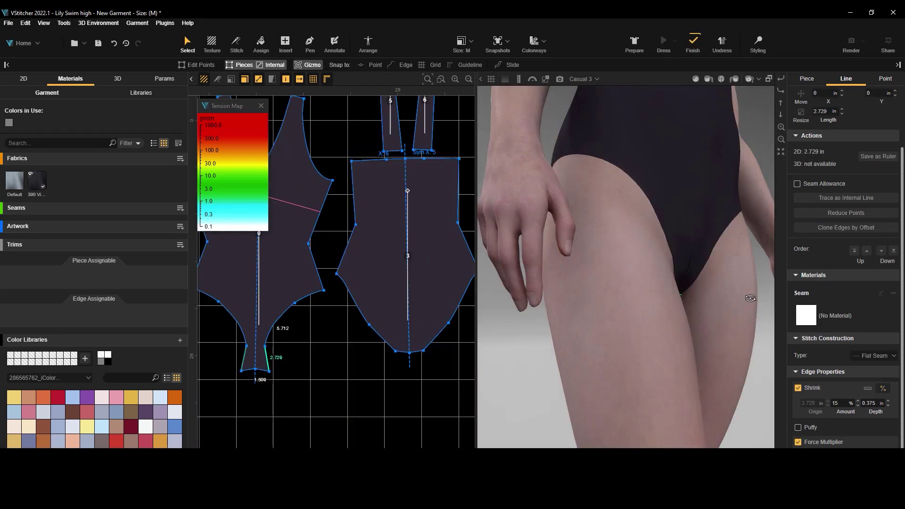
Step: Reshape the back piece's leg opening by adjusting the lower curve point
click(369, 325)
double_click(369, 326)
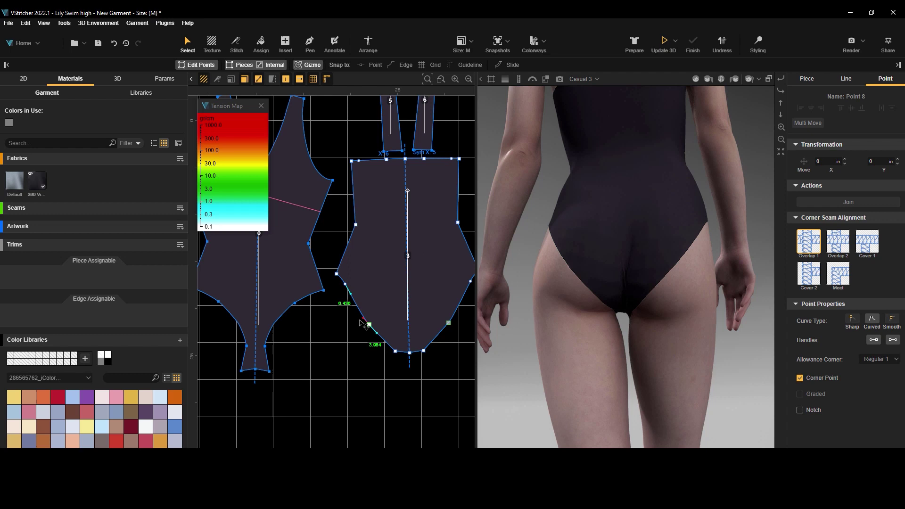
click(385, 317)
scroll(384, 318, up, 1)
drag(367, 326, 365, 325)
click(368, 354)
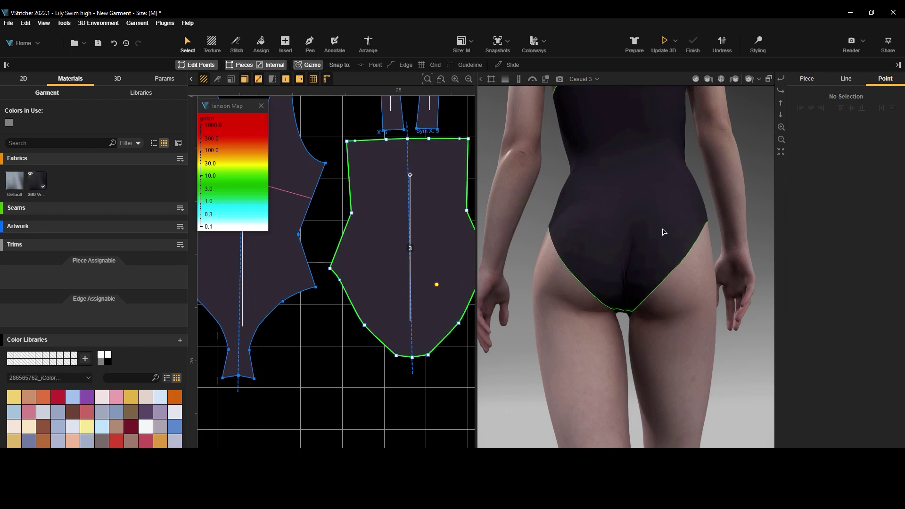
Step: Set the front leg opening point near the crotch to Curved, refine the crotch edge points on both pieces and re-dress the swimsuit
click(249, 350)
click(873, 319)
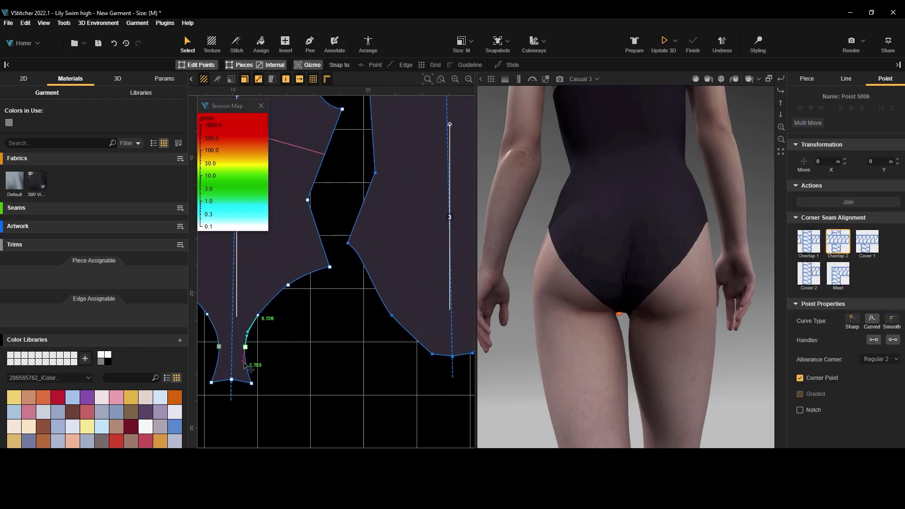
click(380, 345)
click(392, 315)
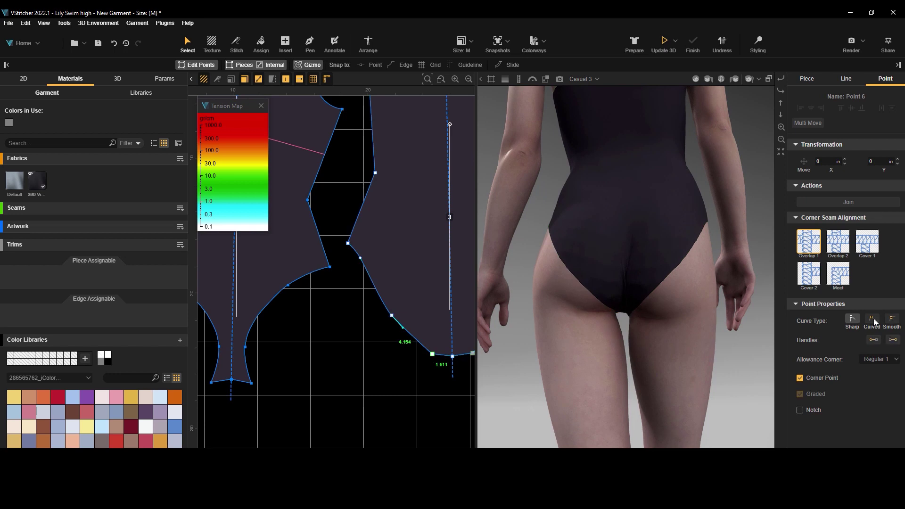
click(231, 379)
click(699, 114)
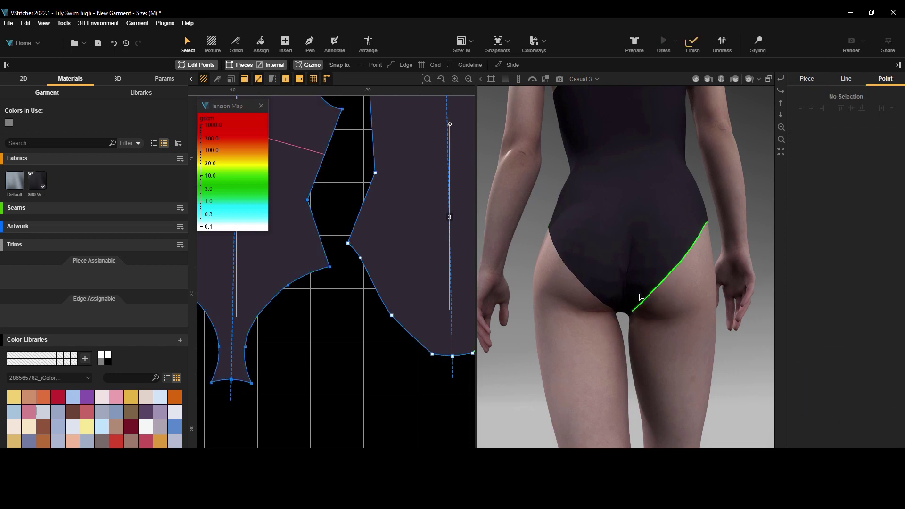
Step: Pull the back leg opening outward over the buttocks on both sides with the Styling Pinch effect
click(377, 288)
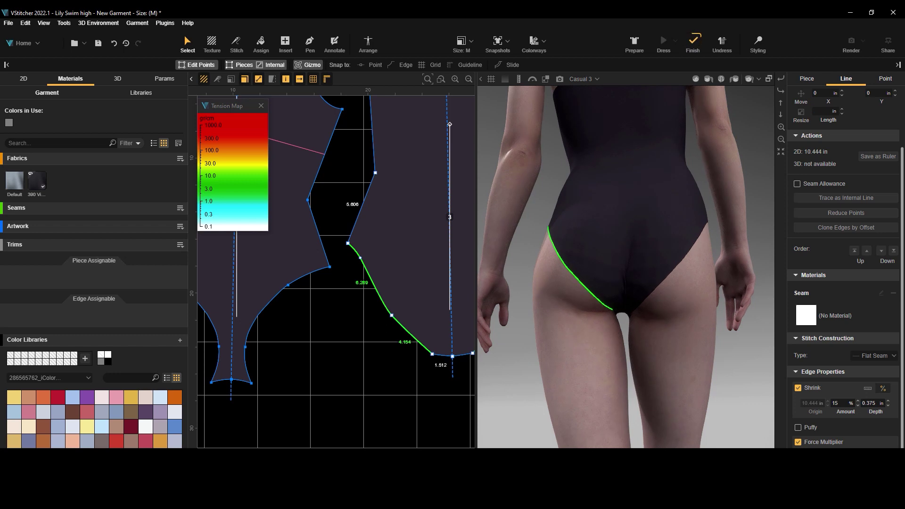
mouse_move(687, 258)
mouse_down()
mouse_move(670, 268)
mouse_move(745, 294)
mouse_up()
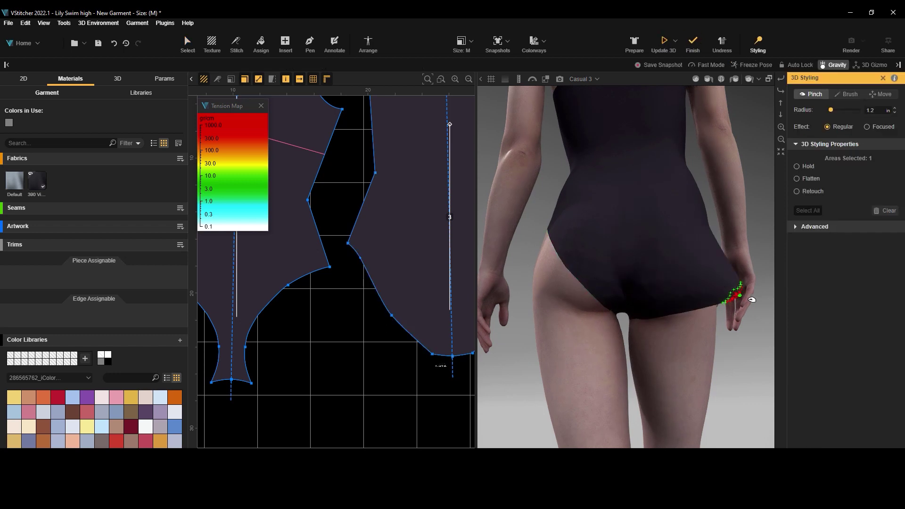
drag(599, 293, 562, 307)
drag(764, 369, 598, 400)
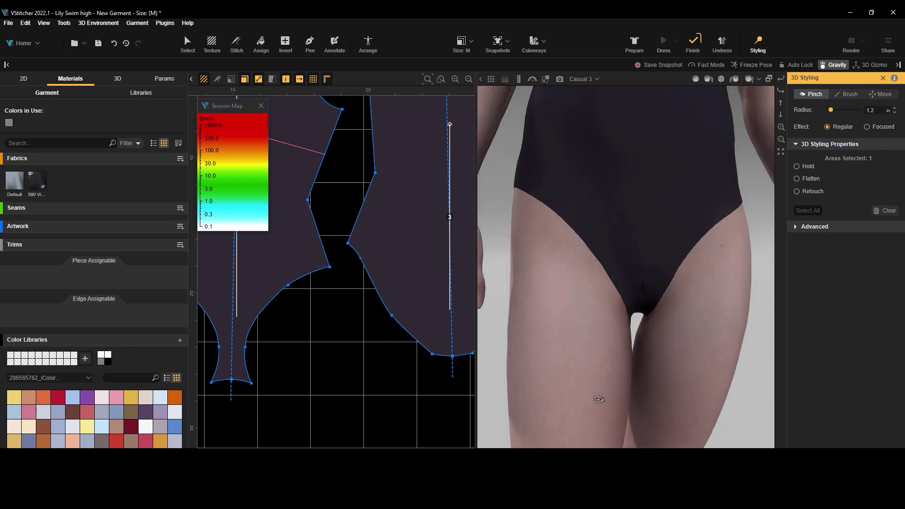
Step: Shift the front leg opening point beside the crotch slightly upward to smooth the curve
middle_drag(329, 317, 460, 305)
click(187, 42)
click(377, 334)
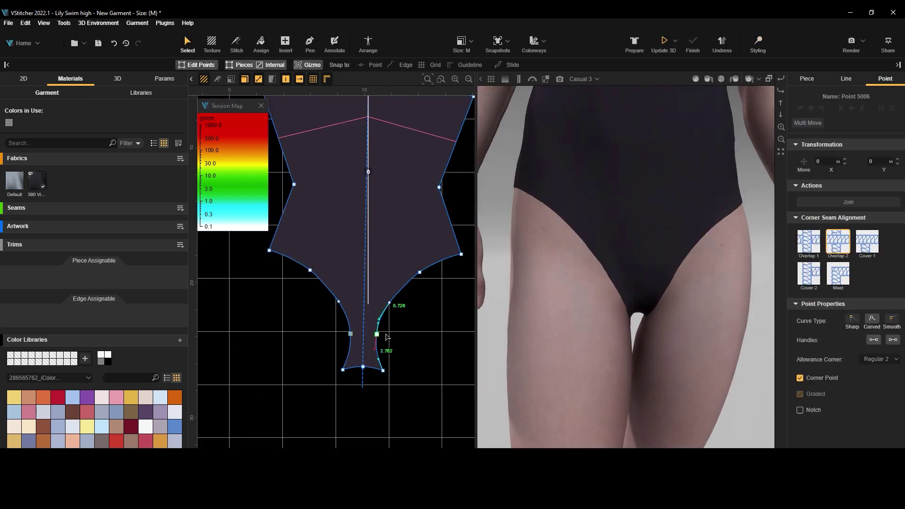
drag(376, 334, 377, 330)
click(333, 296)
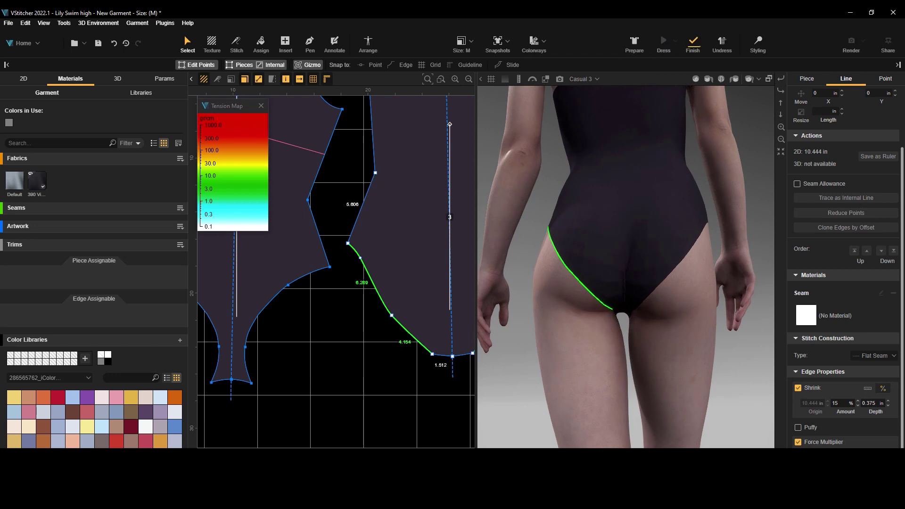
Step: Run the dressing simulation and adjust the back leg opening with the Styling Pinch tool
click(664, 41)
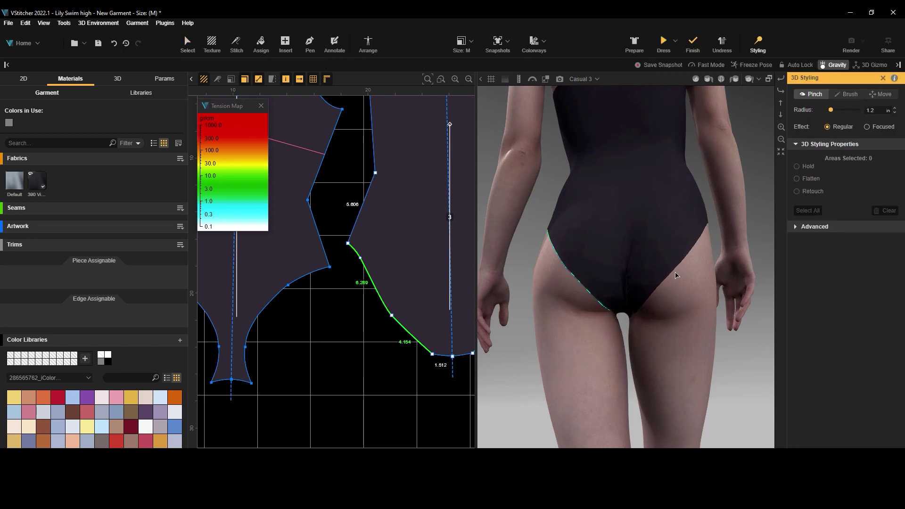
click(561, 305)
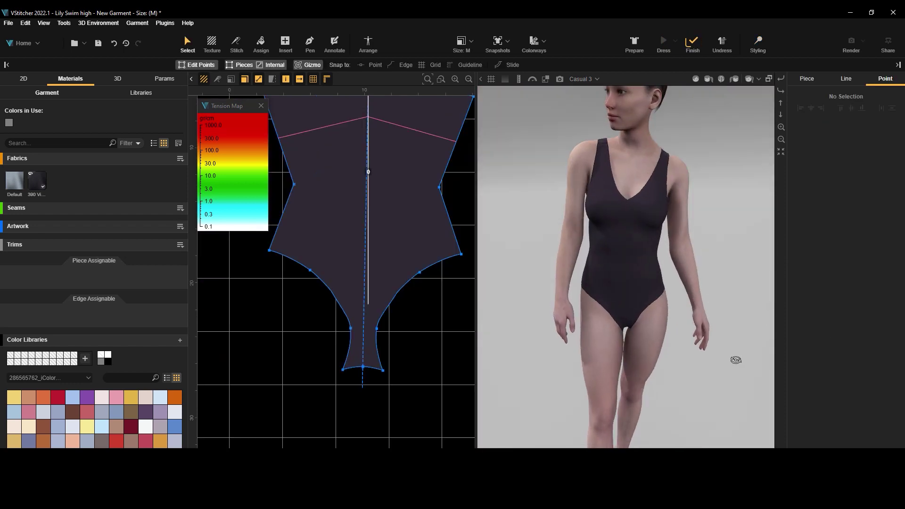
Step: Show the tension map on the posed avatar and examine the swimsuit's fit from the front and back
click(492, 79)
middle_drag(715, 242, 715, 270)
scroll(716, 316, up, 3)
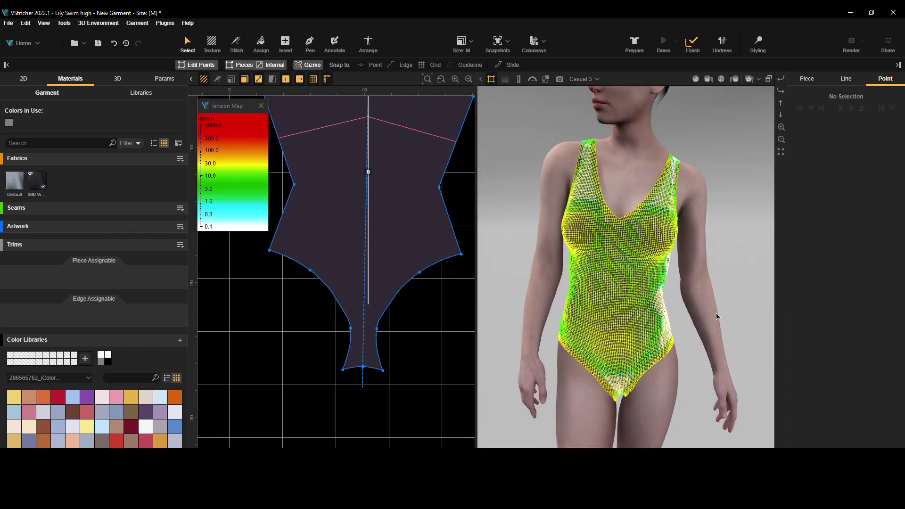
scroll(716, 317, up, 3)
drag(717, 349, 591, 349)
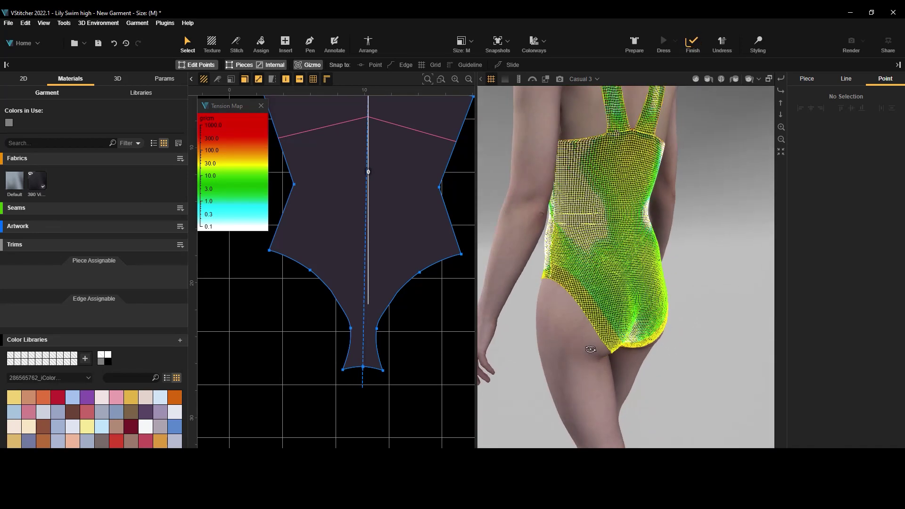
drag(684, 242, 823, 242)
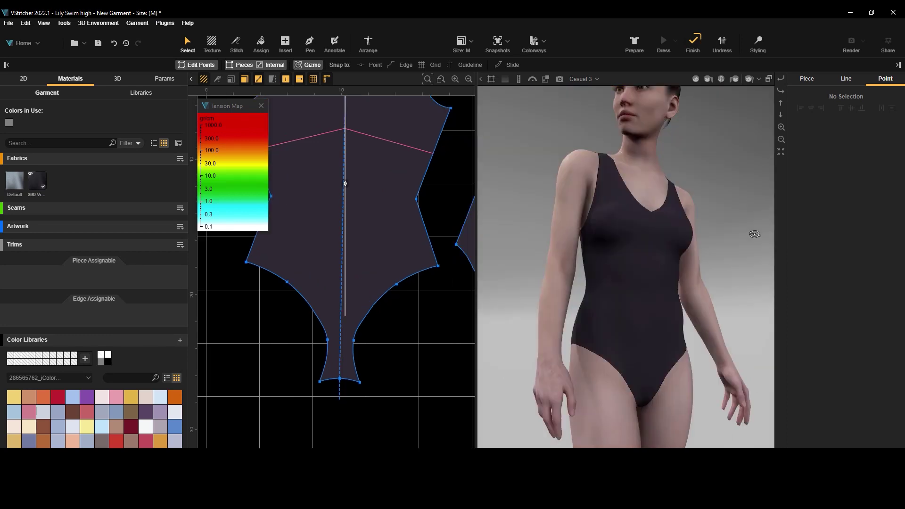